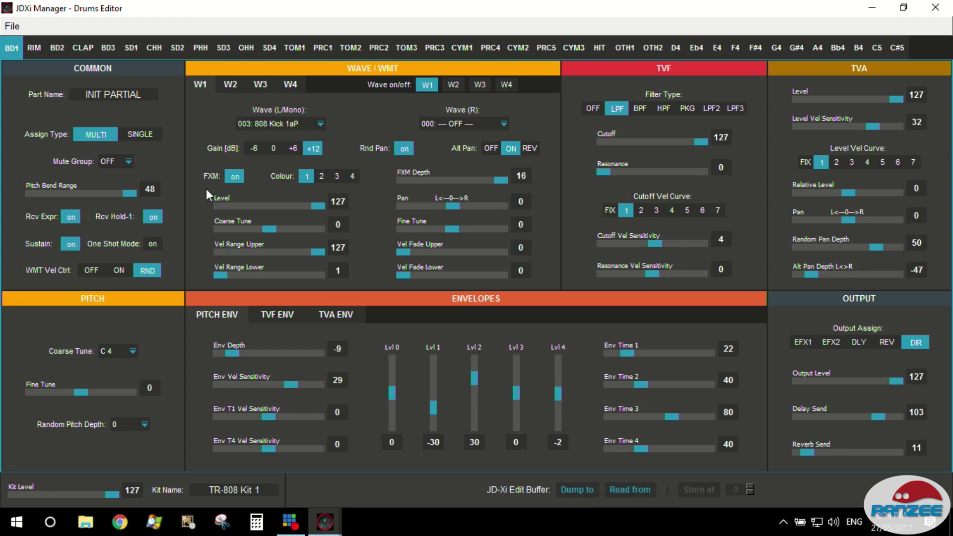
- Turn on FXM for the 808 kick wave, try colour 4, and set FXM depth to 16
{"action": "left_click", "coordinate": [235, 176]}
{"action": "left_click", "coordinate": [352, 177]}
{"action": "left_click_drag", "start_coordinate": [443, 186], "coordinate": [511, 187]}
{"action": "left_click", "coordinate": [351, 177]}
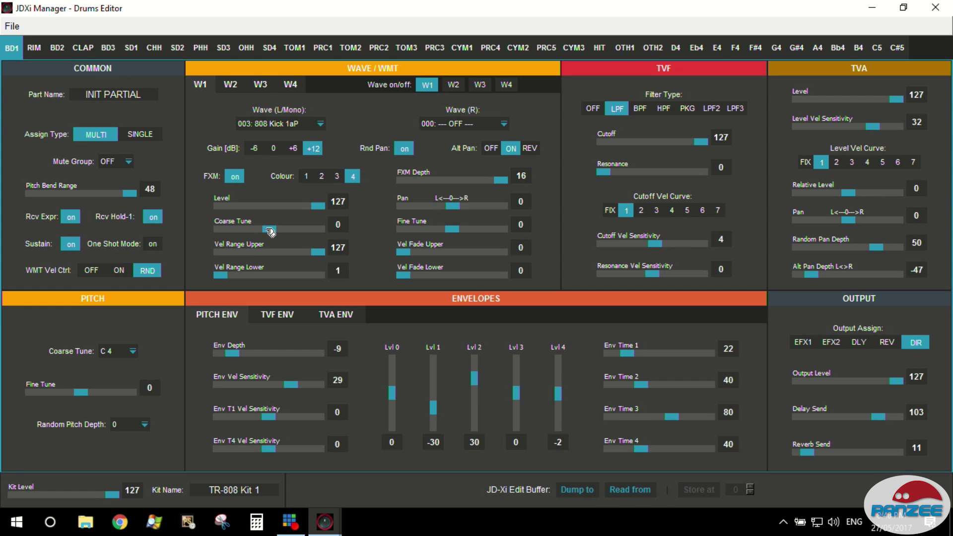
- Raise the kick wave's coarse tune to 24 and set FXM colour back to 1
{"action": "left_click_drag", "start_coordinate": [271, 231], "coordinate": [291, 232]}
{"action": "left_click_drag", "start_coordinate": [290, 231], "coordinate": [296, 233]}
{"action": "mouse_move", "coordinate": [297, 234]}
{"action": "left_mouse_down"}
{"action": "mouse_move", "coordinate": [326, 232]}
{"action": "mouse_move", "coordinate": [296, 237]}
{"action": "left_mouse_up"}
{"action": "left_click_drag", "start_coordinate": [297, 238], "coordinate": [297, 238]}
{"action": "left_click", "coordinate": [307, 175]}
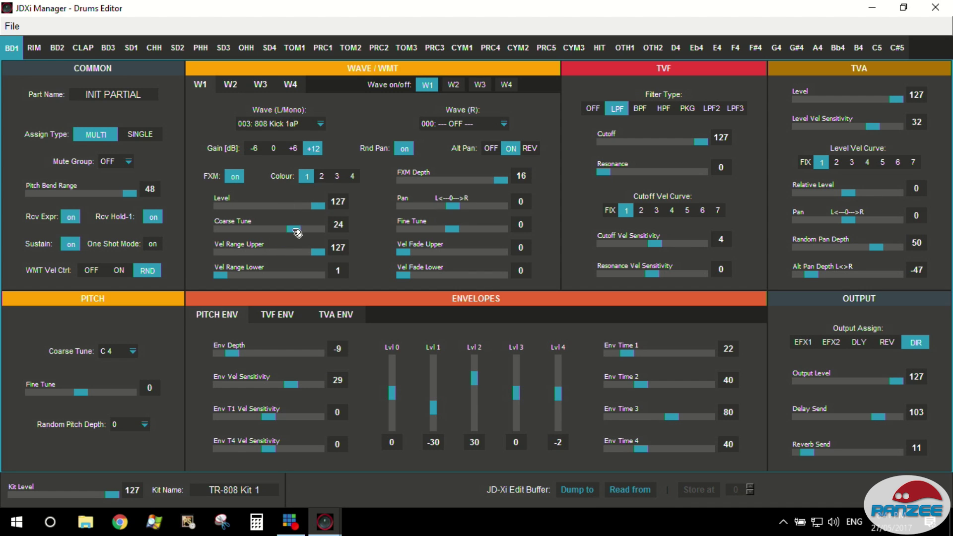
- Drop the kick's coarse tune to -48, then settle it at -14
{"action": "left_click_drag", "start_coordinate": [293, 230], "coordinate": [202, 228]}
{"action": "left_click_drag", "start_coordinate": [234, 228], "coordinate": [278, 242]}
{"action": "mouse_move", "coordinate": [272, 233]}
{"action": "left_mouse_down"}
{"action": "mouse_move", "coordinate": [249, 238]}
{"action": "mouse_move", "coordinate": [259, 240]}
{"action": "left_mouse_up"}
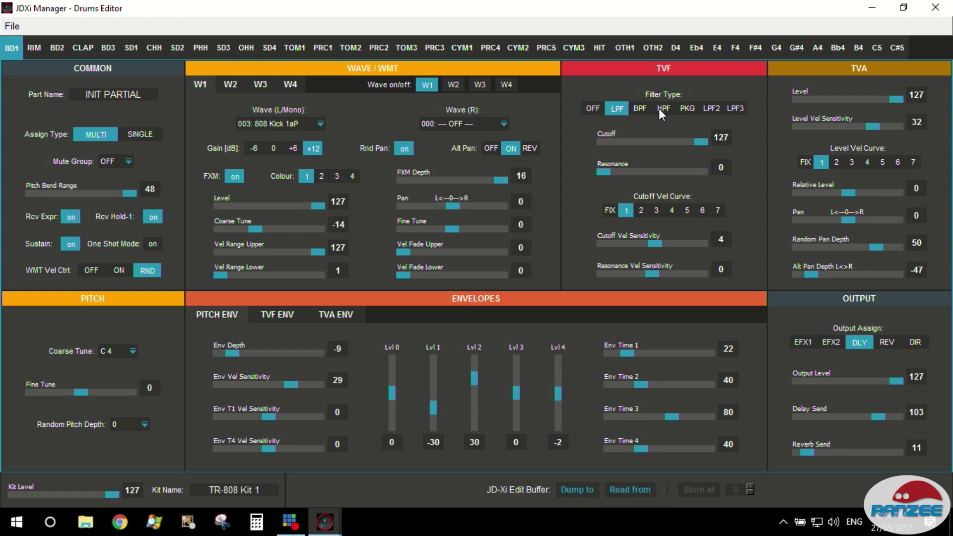
{"action": "left_click", "coordinate": [688, 106]}
{"action": "left_click", "coordinate": [716, 107]}
{"action": "left_click", "coordinate": [737, 109]}
{"action": "left_click", "coordinate": [619, 107]}
{"action": "mouse_move", "coordinate": [845, 226]}
{"action": "left_mouse_down"}
{"action": "mouse_move", "coordinate": [817, 220]}
{"action": "mouse_move", "coordinate": [877, 218]}
{"action": "mouse_move", "coordinate": [848, 221]}
{"action": "left_mouse_up"}
- Lower the second wave layer, Group Snap, to level 34
{"action": "left_click", "coordinate": [227, 84]}
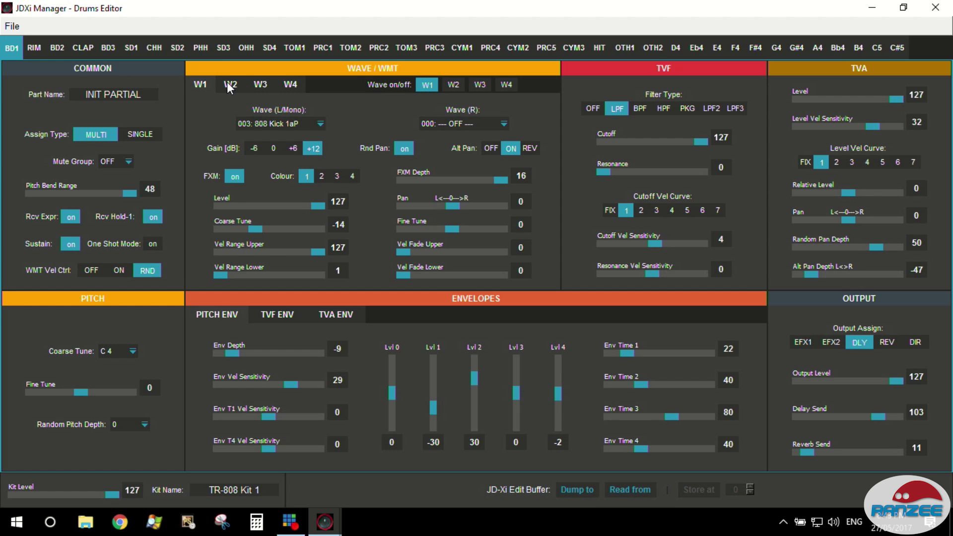
{"action": "left_click", "coordinate": [196, 85]}
{"action": "left_click", "coordinate": [231, 83]}
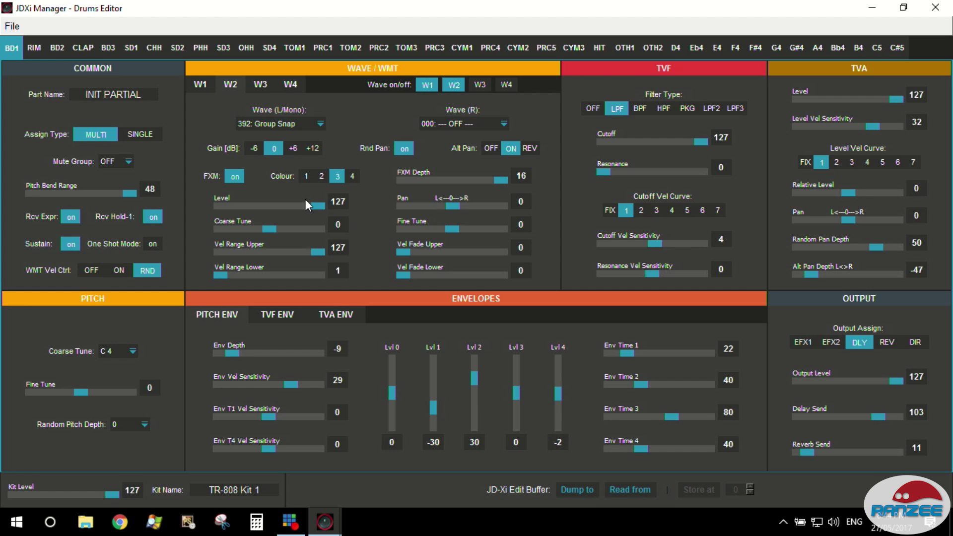
{"action": "left_click_drag", "start_coordinate": [317, 209], "coordinate": [246, 209]}
{"action": "left_click", "coordinate": [259, 84]}
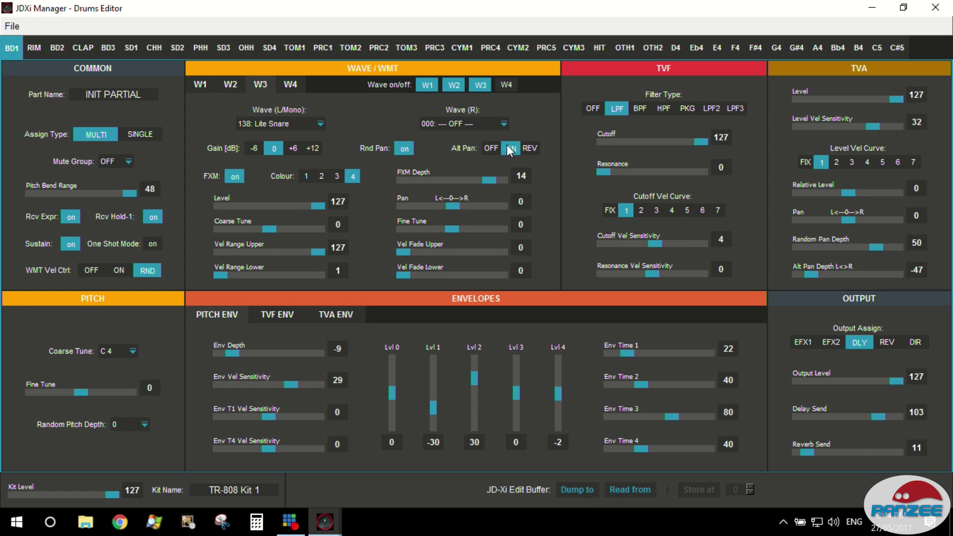
- Set the Lite Snare third layer to level 50 with FXM colour 1
{"action": "left_click_drag", "start_coordinate": [317, 206], "coordinate": [259, 208]}
{"action": "left_click", "coordinate": [306, 177]}
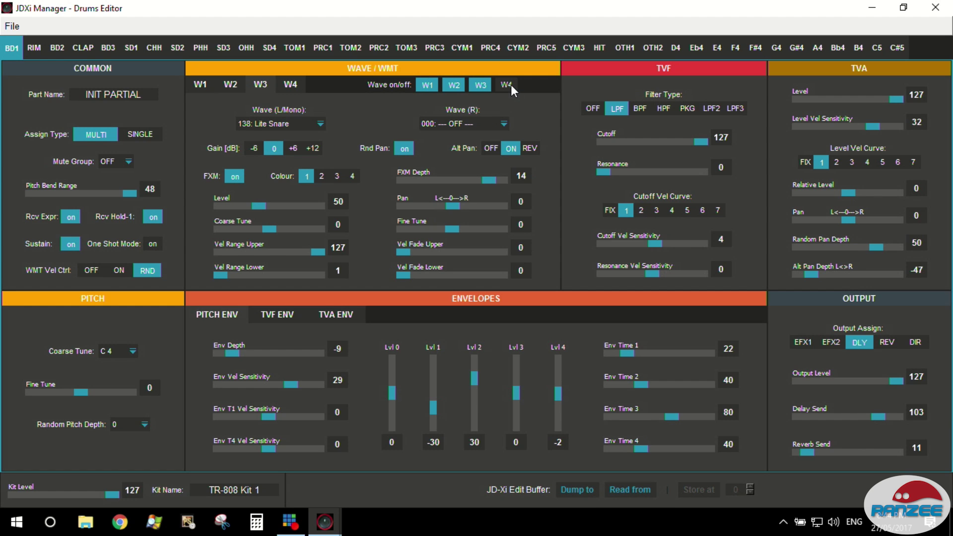
{"action": "left_click", "coordinate": [292, 84]}
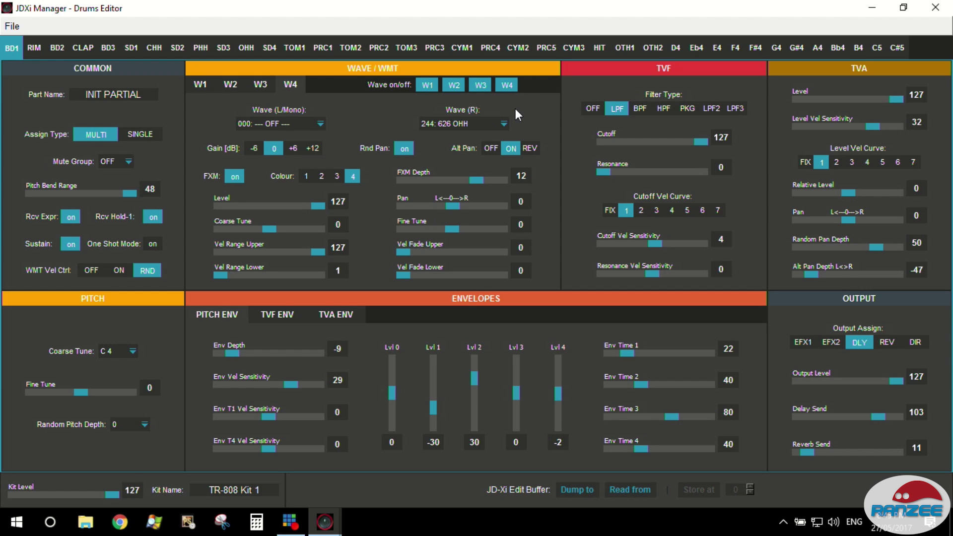
- Load the HIT drum partial, with its 433: Strings Hit wave, for editing
{"action": "left_click", "coordinate": [599, 48]}
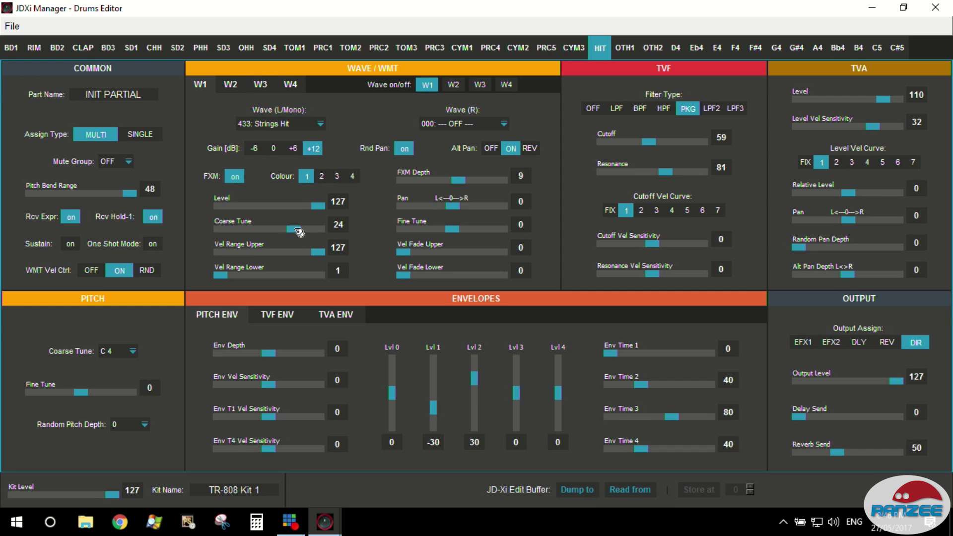
{"action": "left_click_drag", "start_coordinate": [299, 232], "coordinate": [272, 231]}
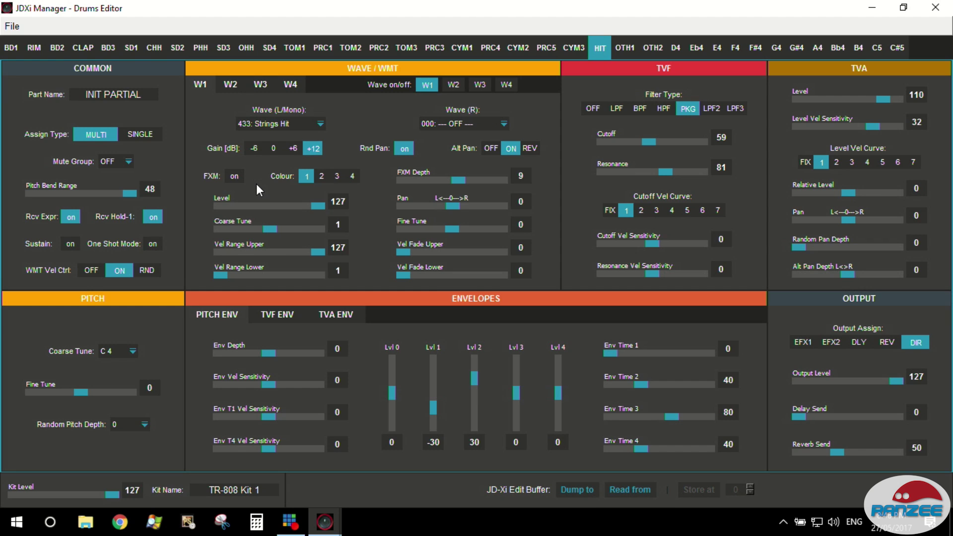
{"action": "left_click_drag", "start_coordinate": [271, 230], "coordinate": [299, 230]}
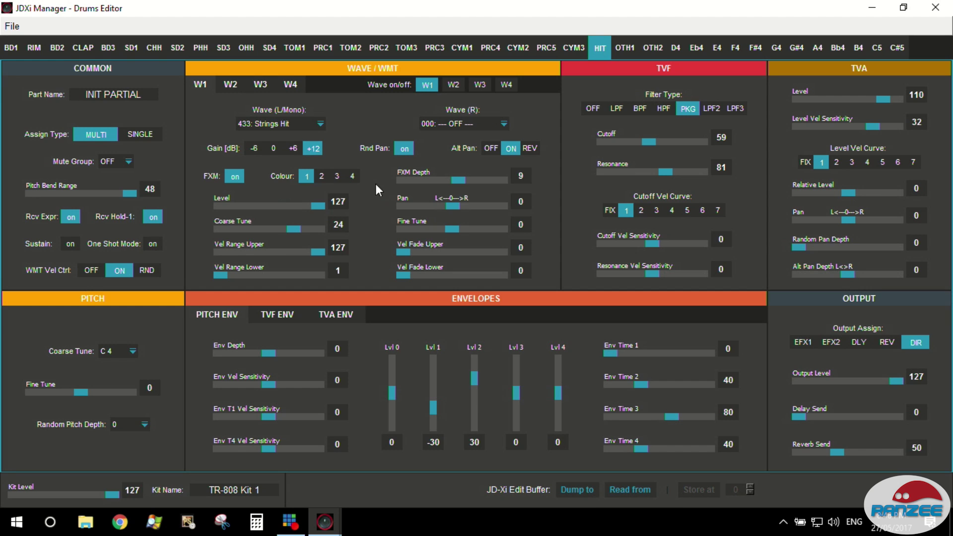
- Give the HIT tone FXM colour 3, route its output to REV, and raise reverb send to 52
{"action": "left_click", "coordinate": [353, 177]}
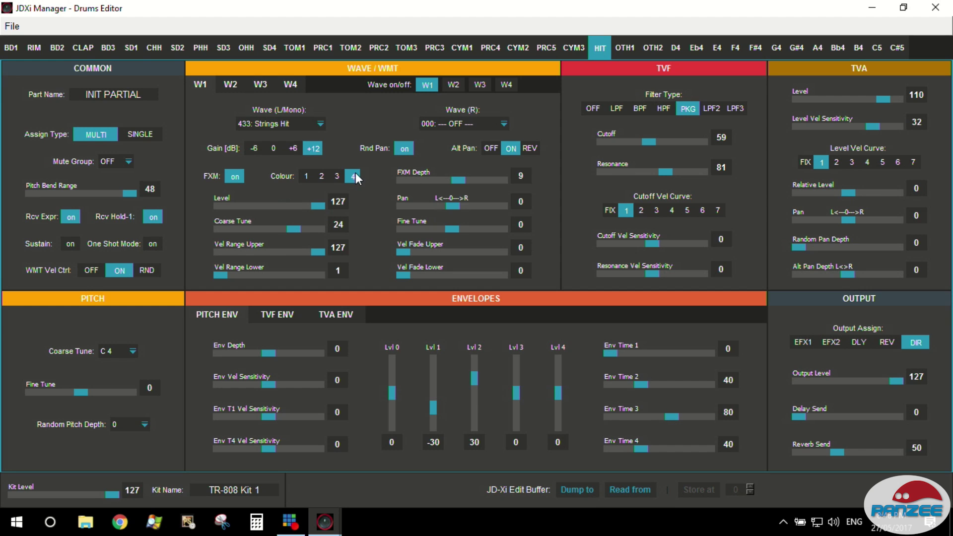
{"action": "left_click", "coordinate": [325, 177]}
{"action": "left_click", "coordinate": [891, 345]}
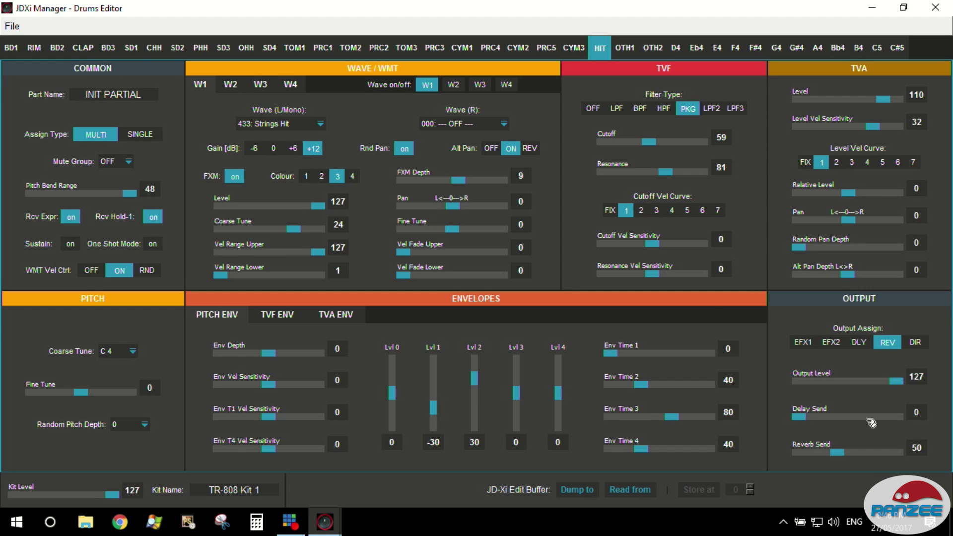
{"action": "scroll", "coordinate": [871, 454], "scroll_direction": "up", "scroll_amount": 2}
{"action": "scroll", "coordinate": [872, 454], "scroll_direction": "up", "scroll_amount": 3}
- Return to editing the BD1 kick drum partial
{"action": "left_click", "coordinate": [16, 49]}
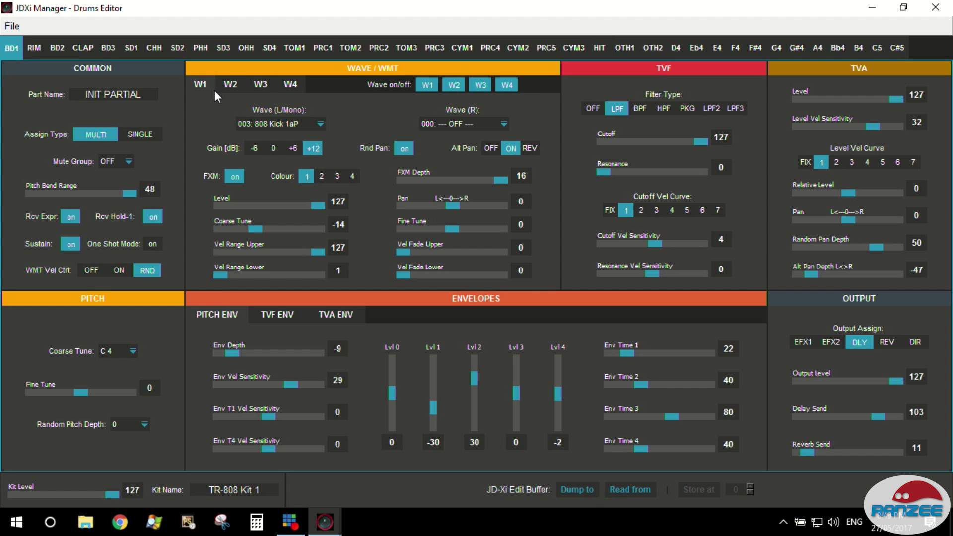
{"action": "left_click", "coordinate": [231, 83]}
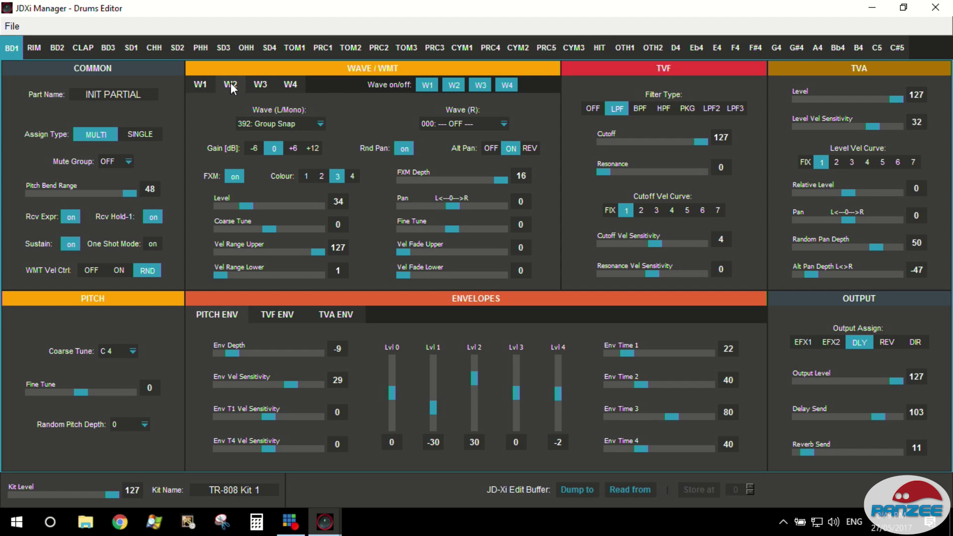
{"action": "left_click", "coordinate": [261, 84]}
{"action": "left_click", "coordinate": [288, 85]}
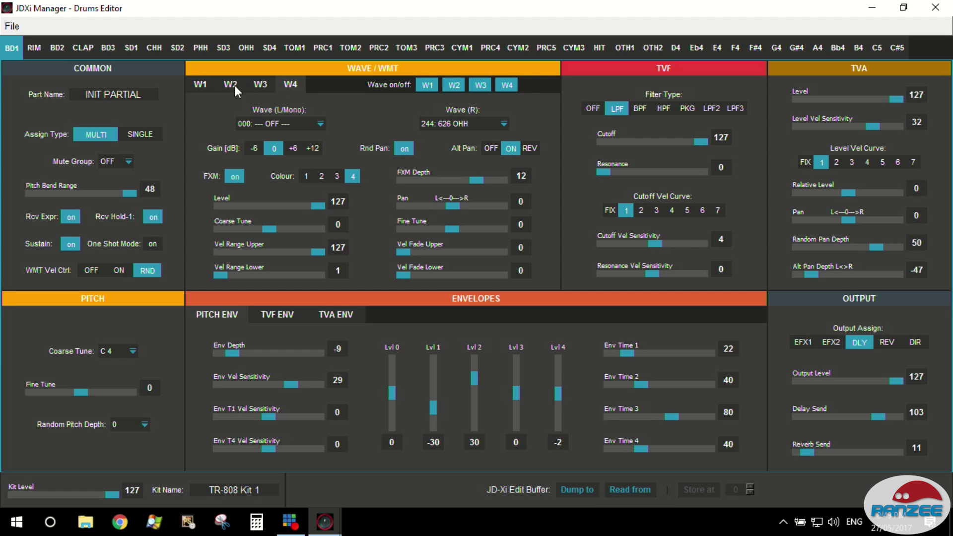
{"action": "left_click", "coordinate": [198, 82]}
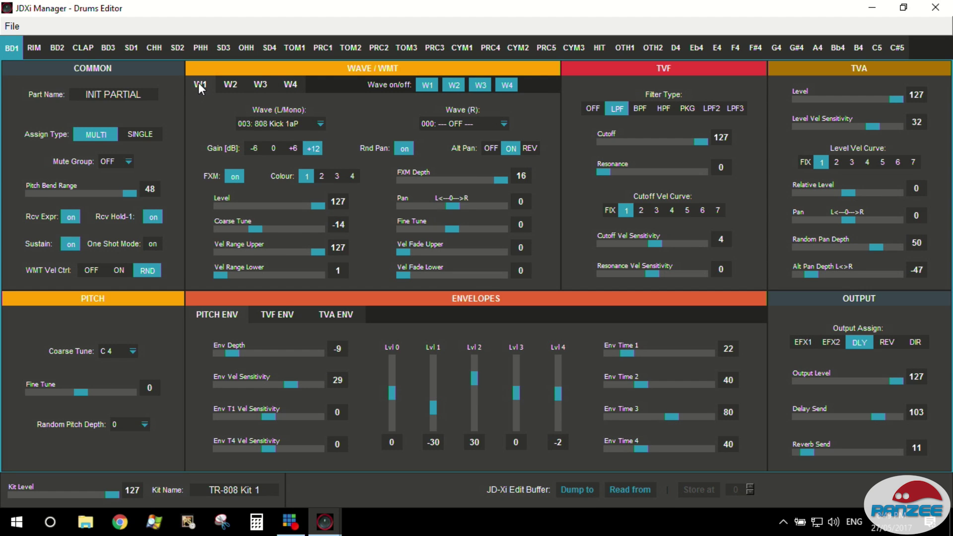